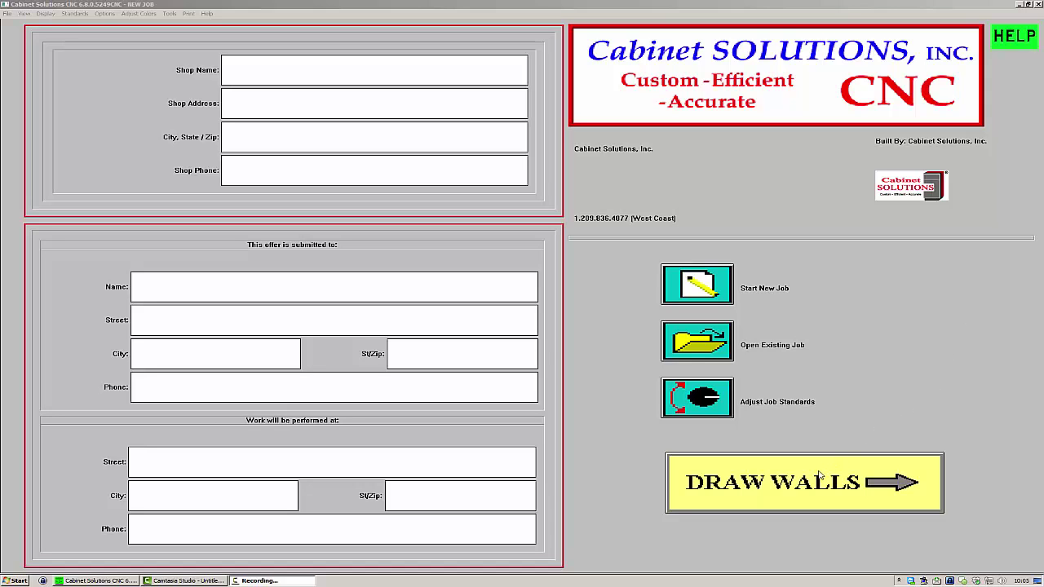
- Draw a horizontal 50-inch wall in room1
click(793, 489)
drag(196, 216, 352, 216)
text(50)
key(Return)
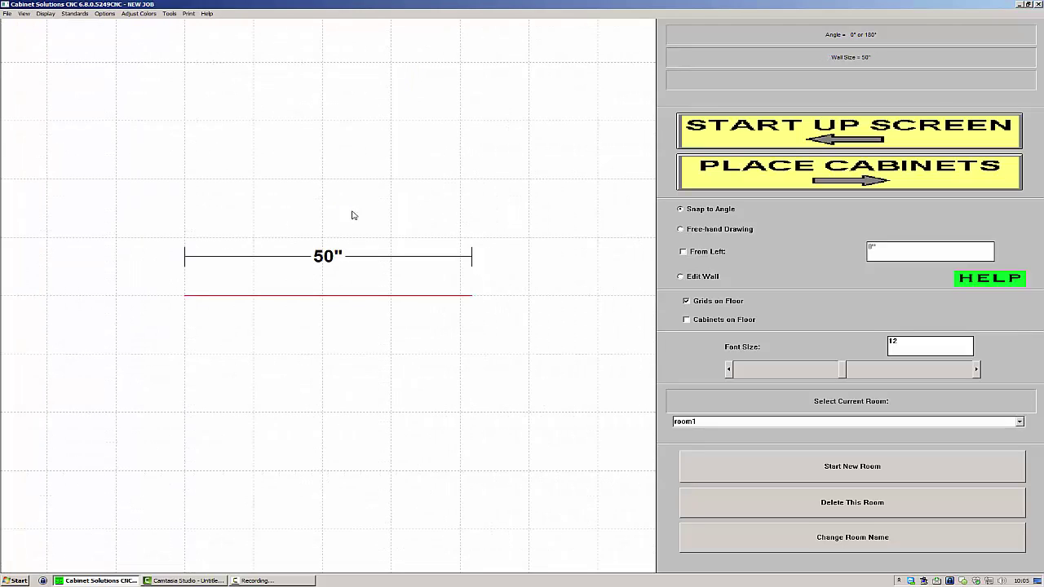
- Place a 24-inch-wide base cabinet and an 18-inch-wide drawer bank side by side on the wall
click(728, 179)
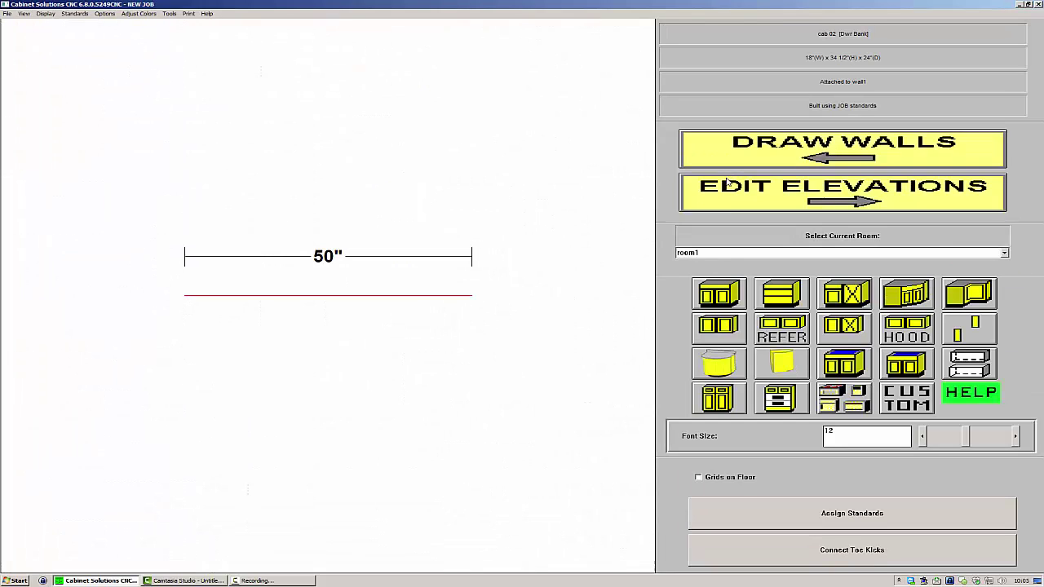
click(716, 299)
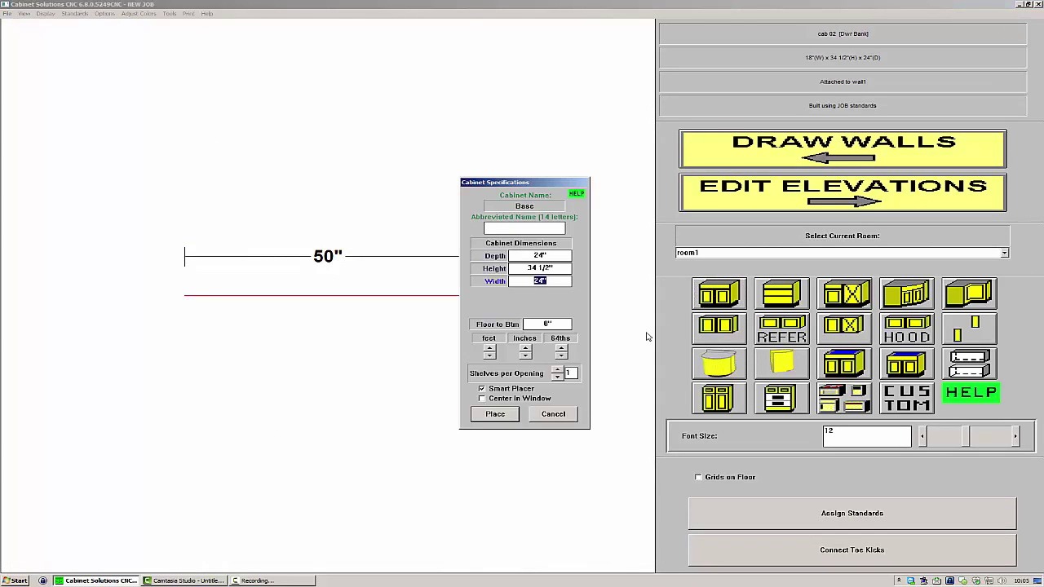
click(510, 411)
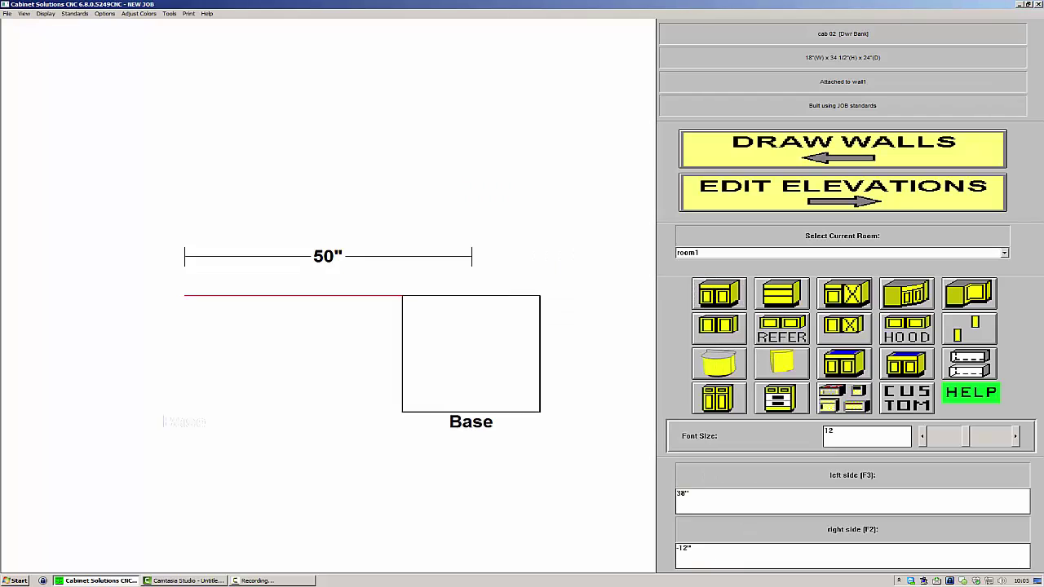
click(781, 294)
click(506, 416)
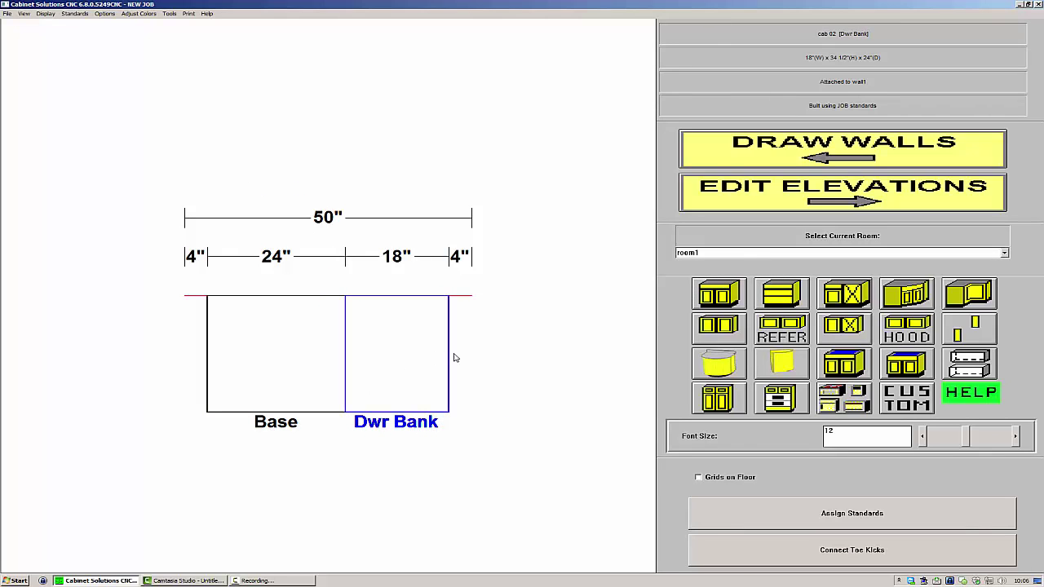
- Add a 24-inch-wide, 30-inch-high upper cabinet above the base cabinet and select it in the wall elevation
click(719, 331)
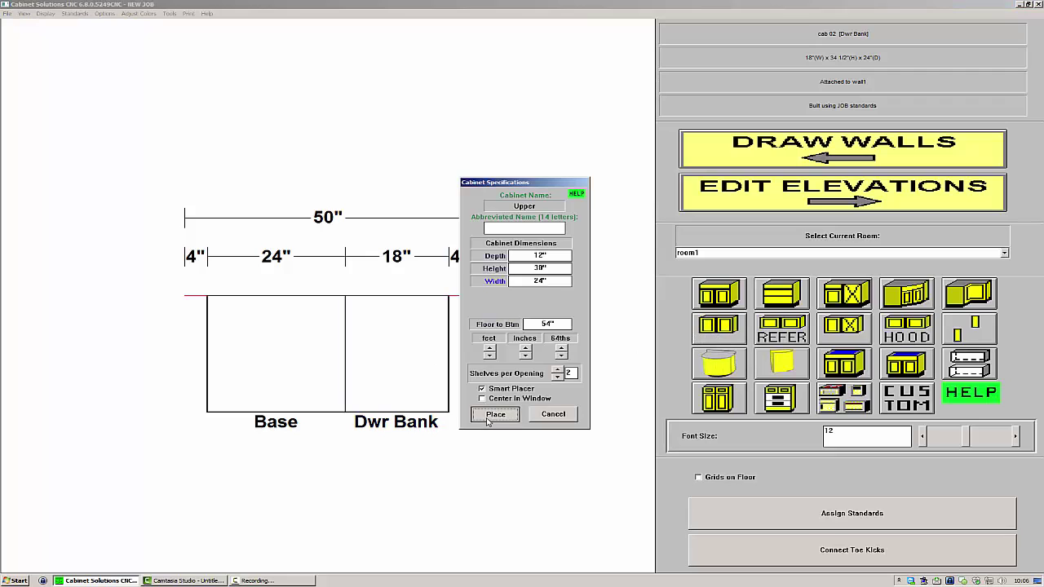
click(495, 414)
click(718, 193)
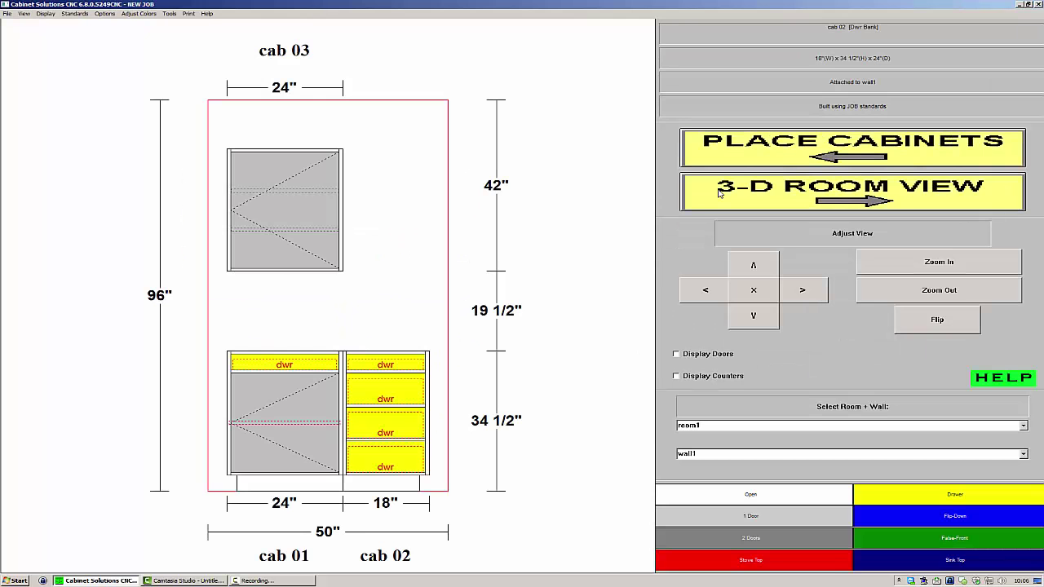
click(214, 157)
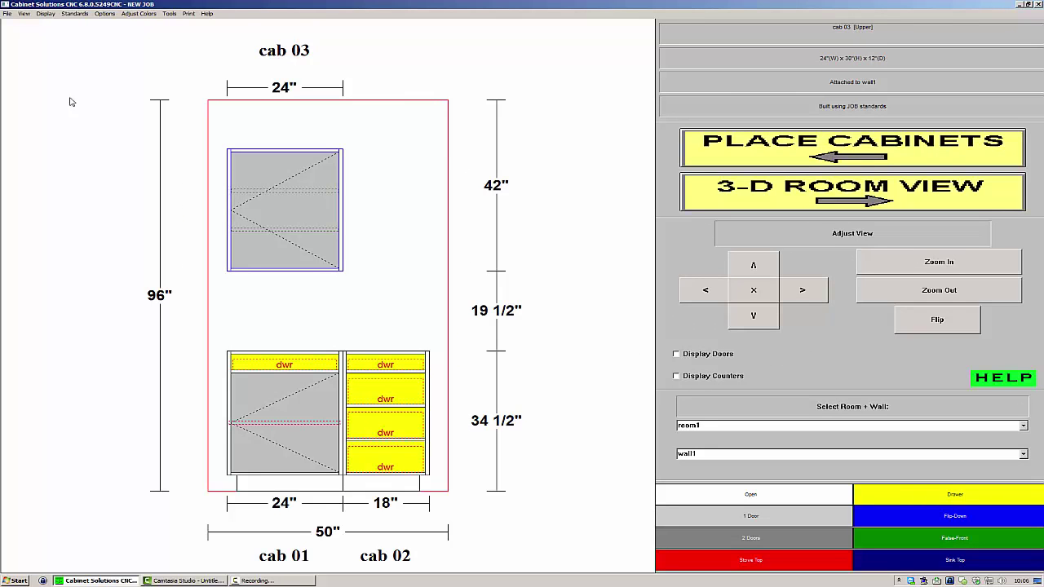
- Export the job's cut list with all sections included to the CNC Exporter
click(7, 14)
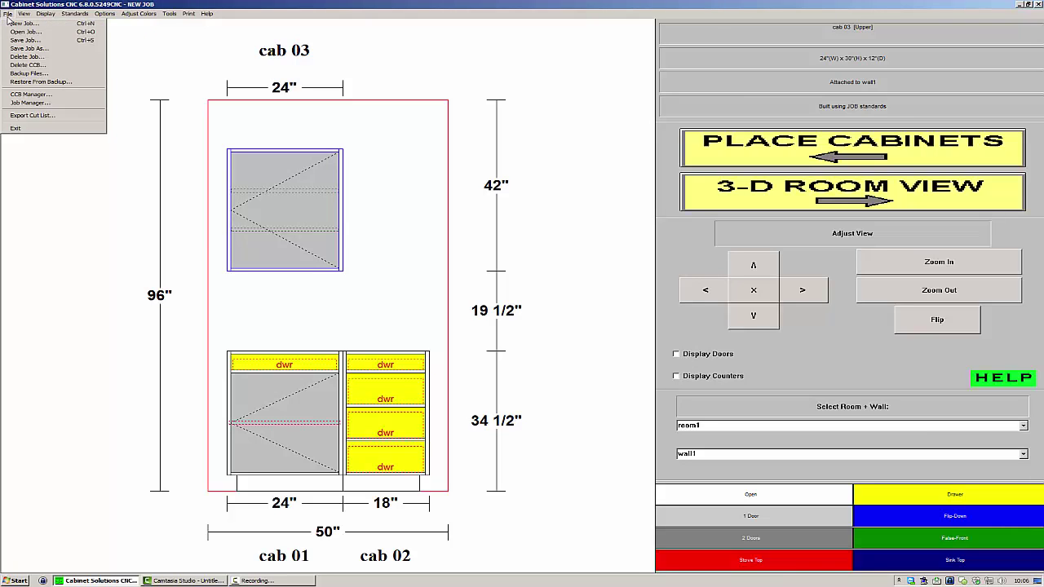
click(25, 119)
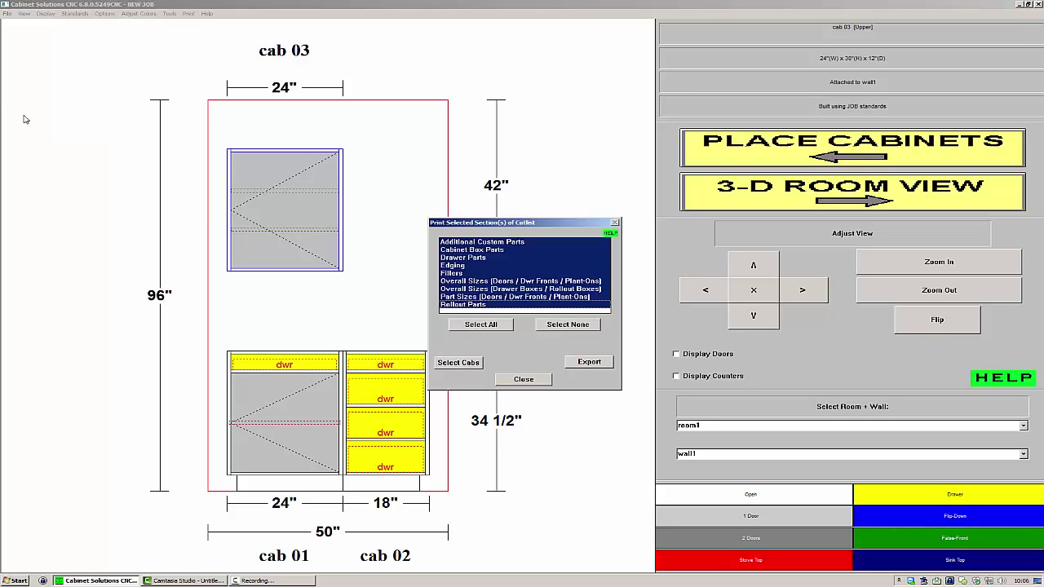
click(594, 366)
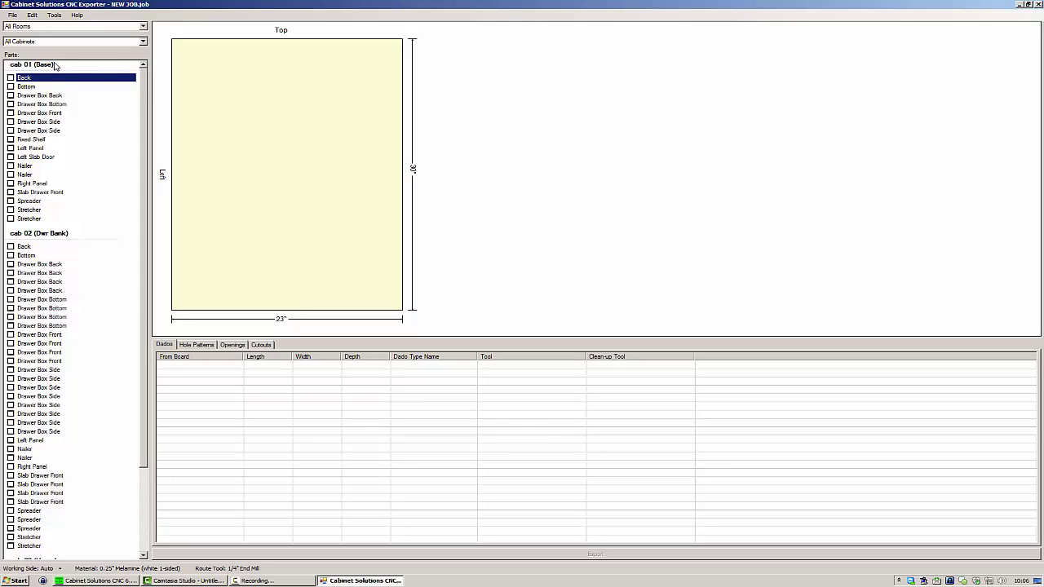
- Examine the base cabinet's right panel and the left panels of the drawer bank and upper cabinet for dados and hole patterns
scroll(87, 303, down, 4)
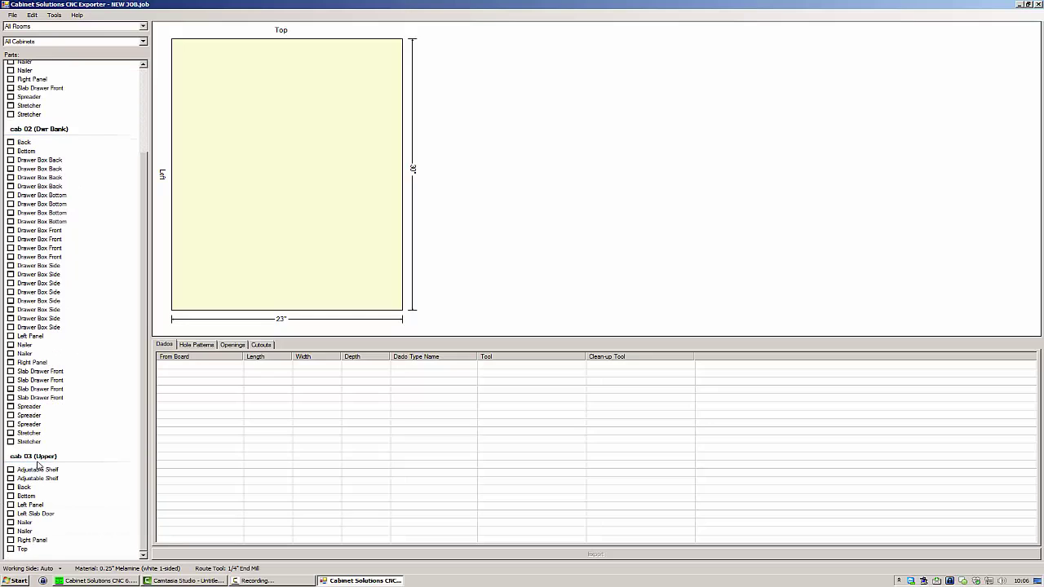
scroll(45, 446, up, 4)
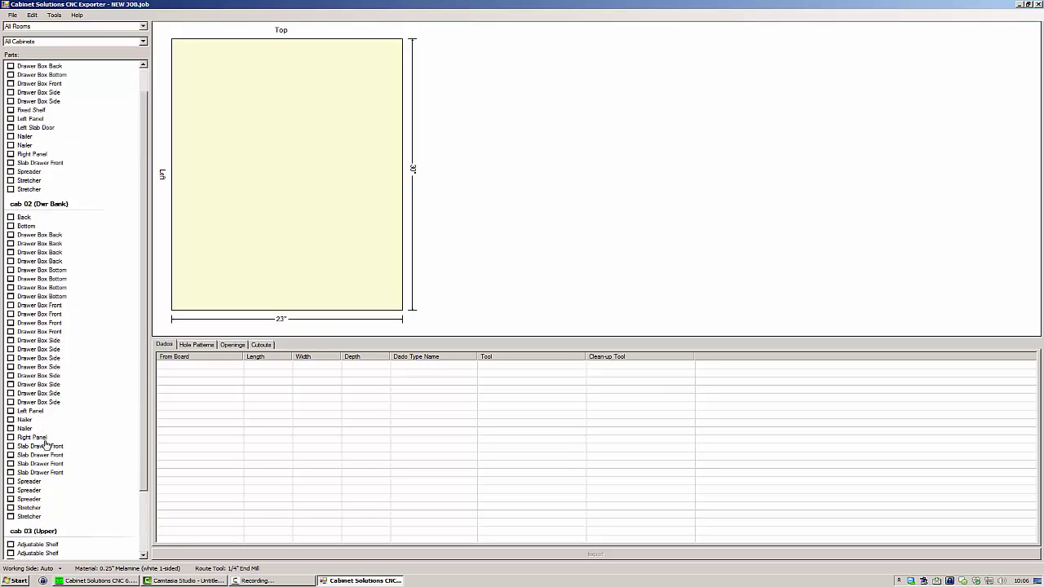
click(31, 184)
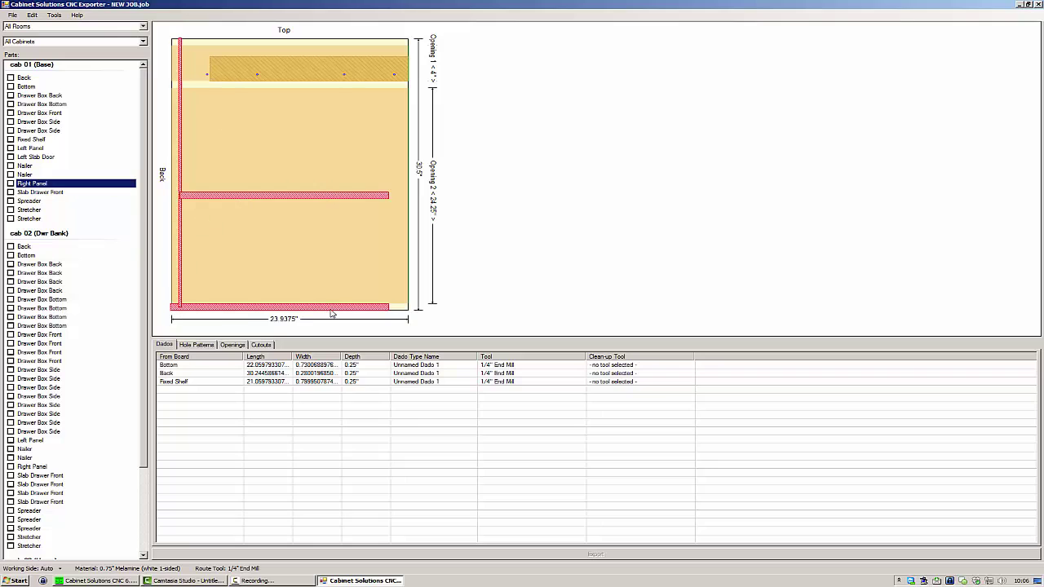
scroll(40, 320, down, 3)
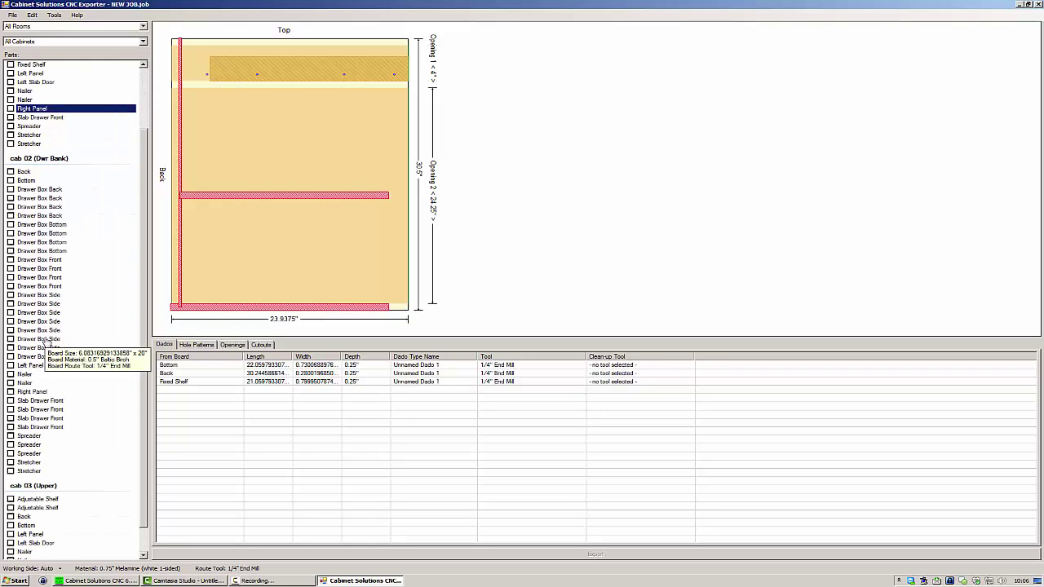
click(31, 368)
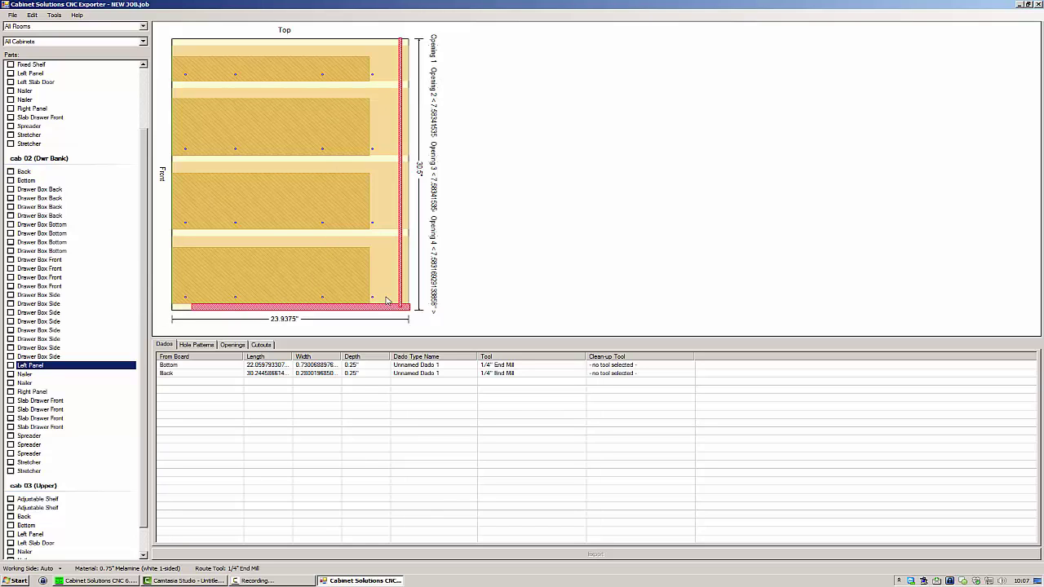
scroll(107, 422, down, 1)
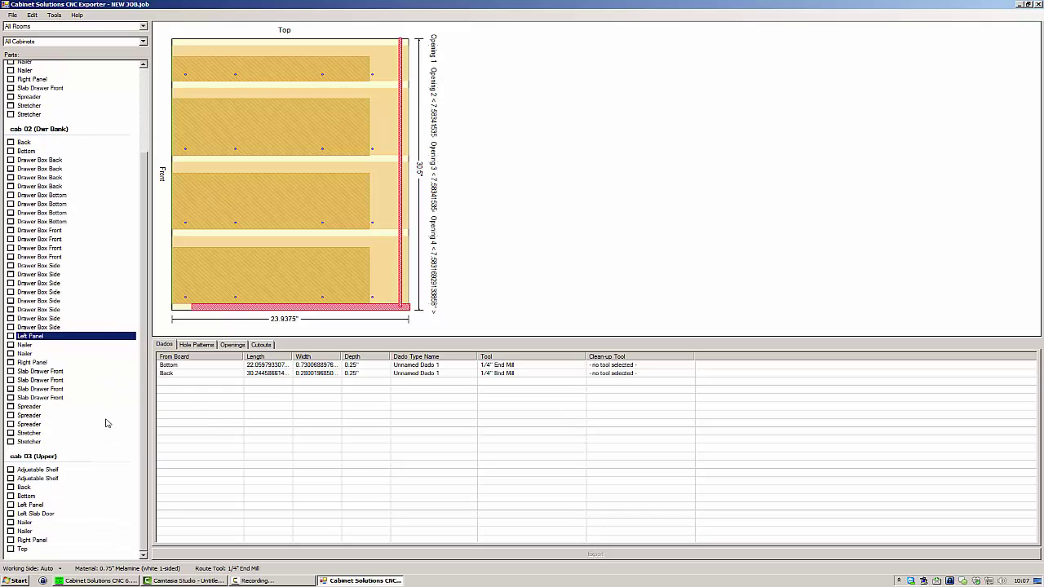
click(27, 506)
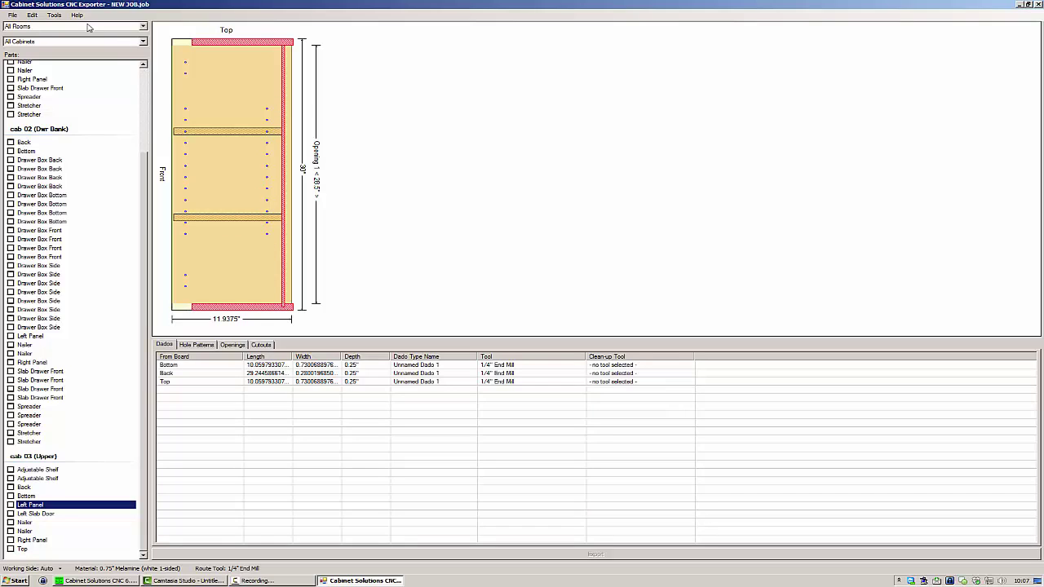
- Review the board routing tool for each material and the dado routing setup, accepting both as they are
click(57, 16)
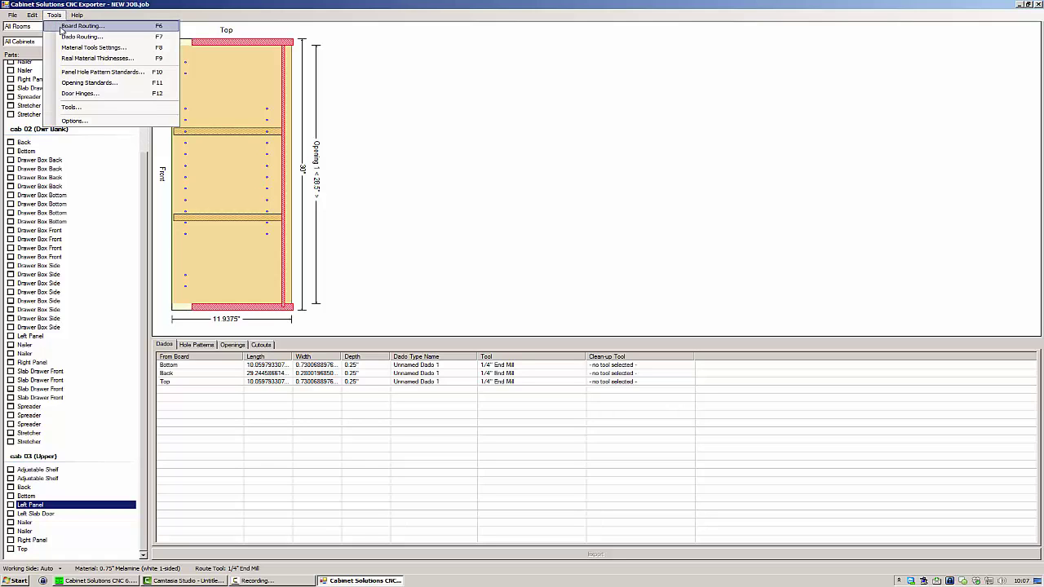
click(59, 27)
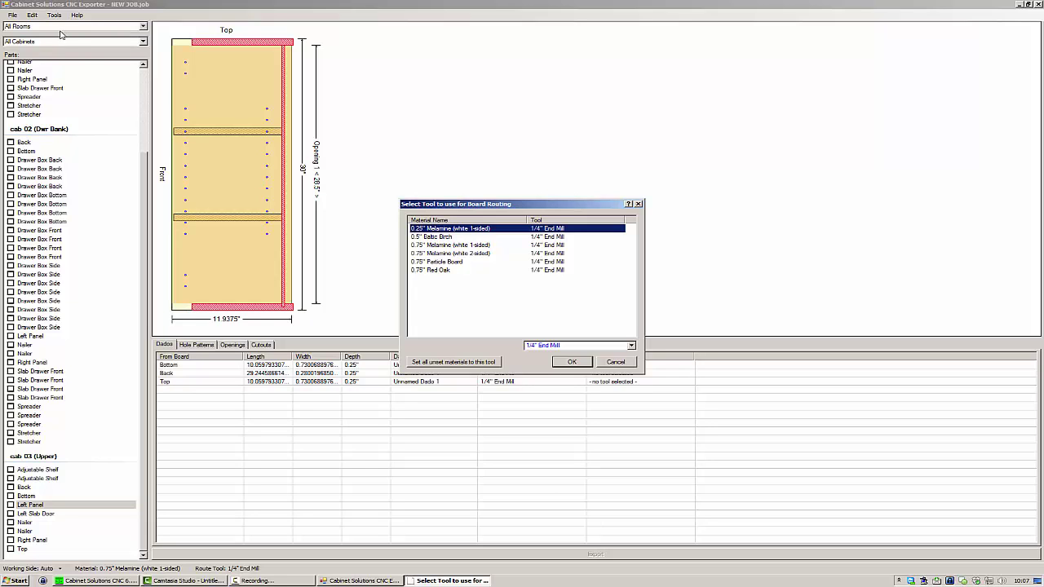
click(572, 362)
click(54, 14)
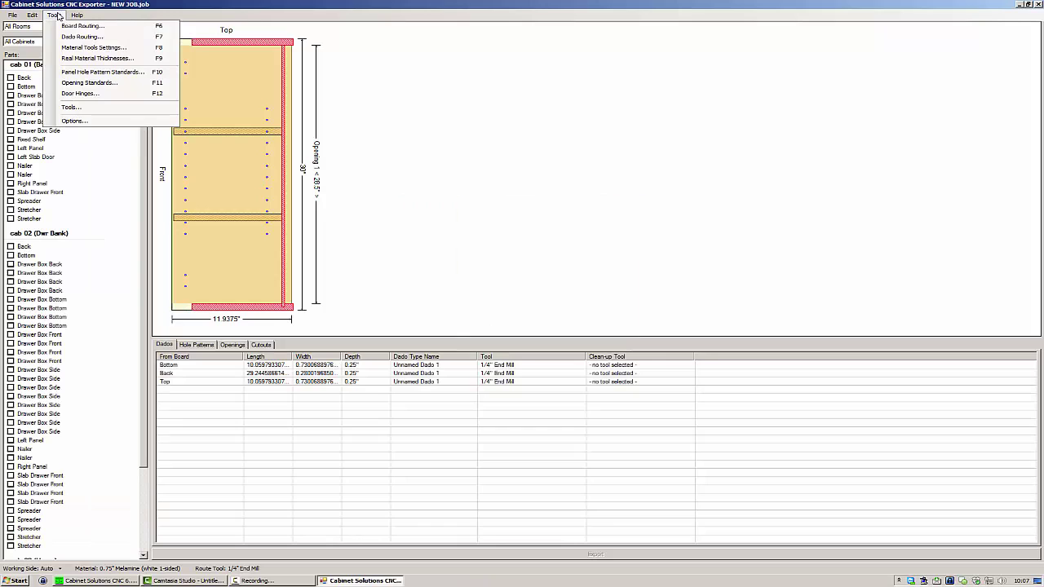
click(56, 37)
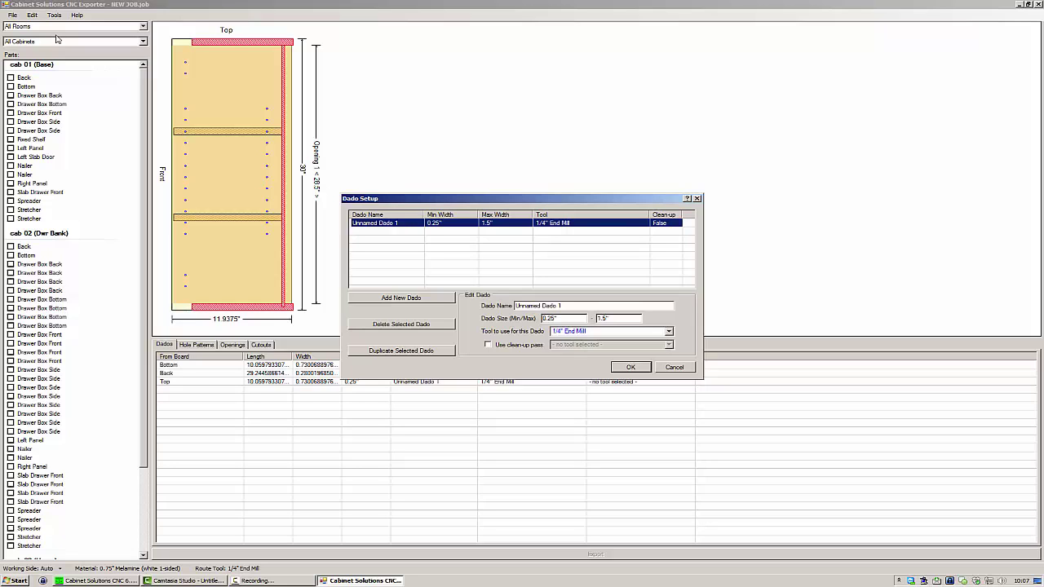
click(625, 368)
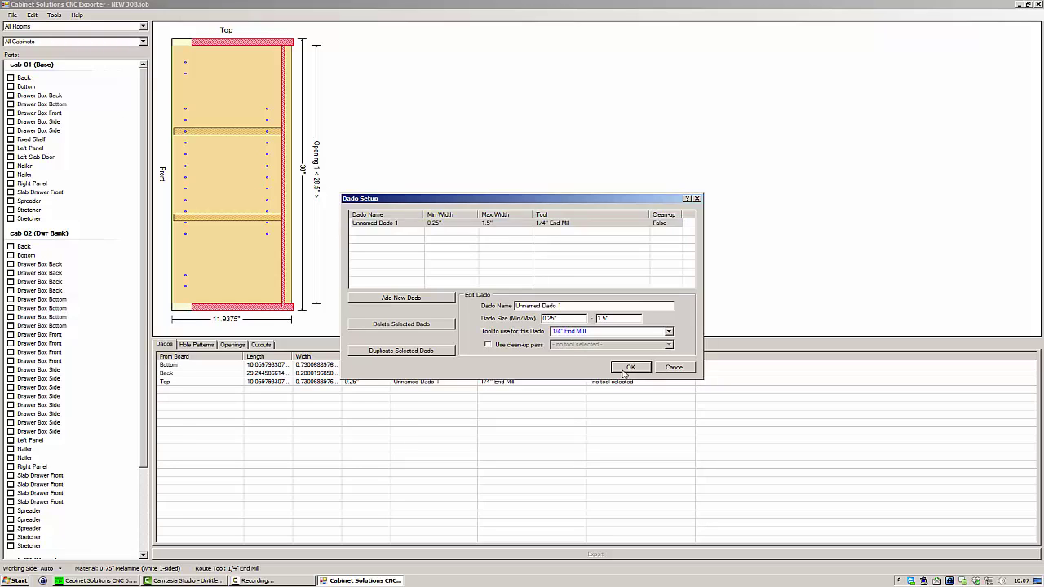
- Review the real material thicknesses and the material tool settings, accepting both as they are
click(54, 15)
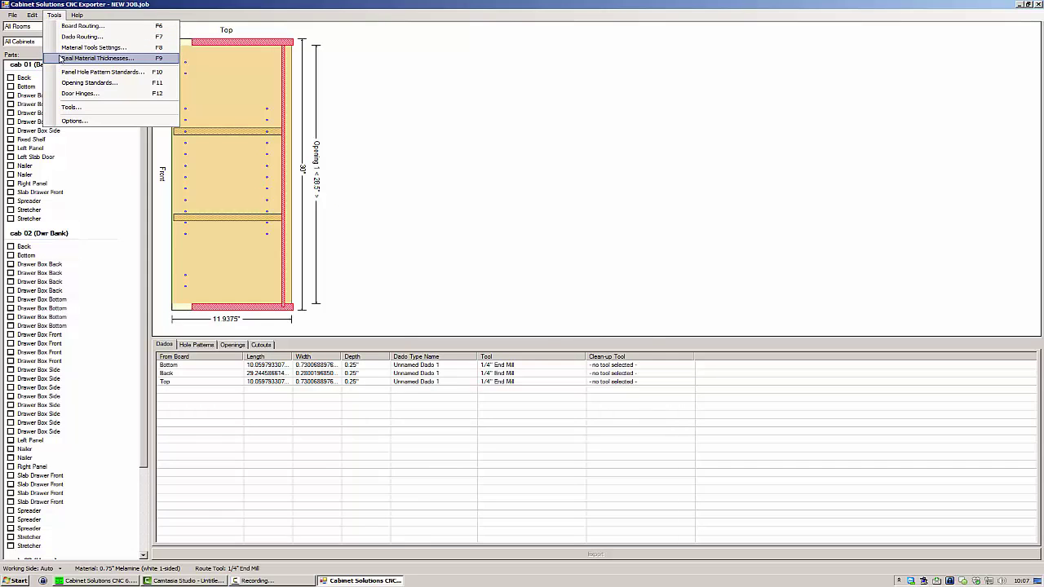
click(60, 59)
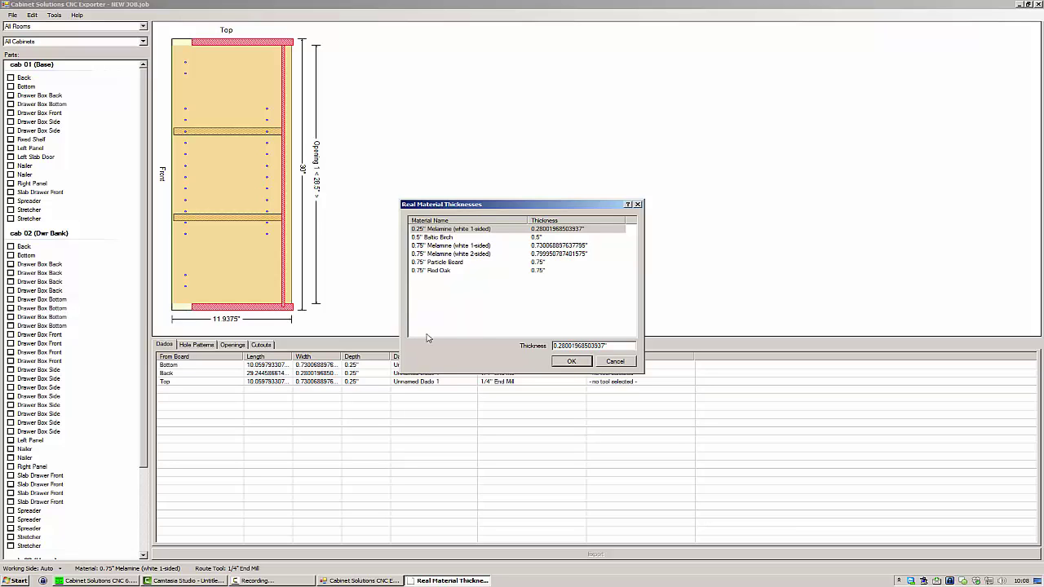
click(572, 361)
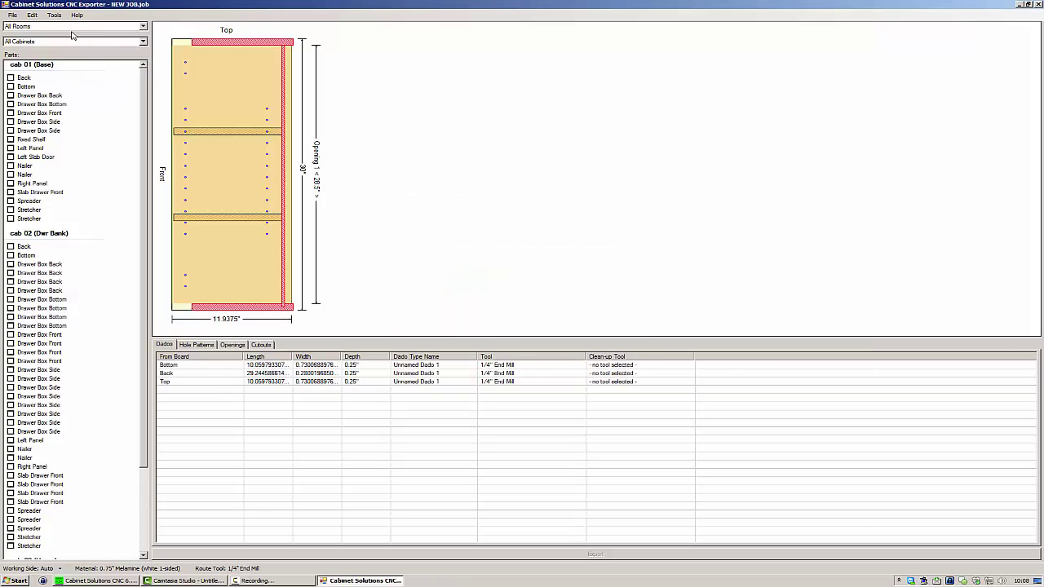
click(54, 16)
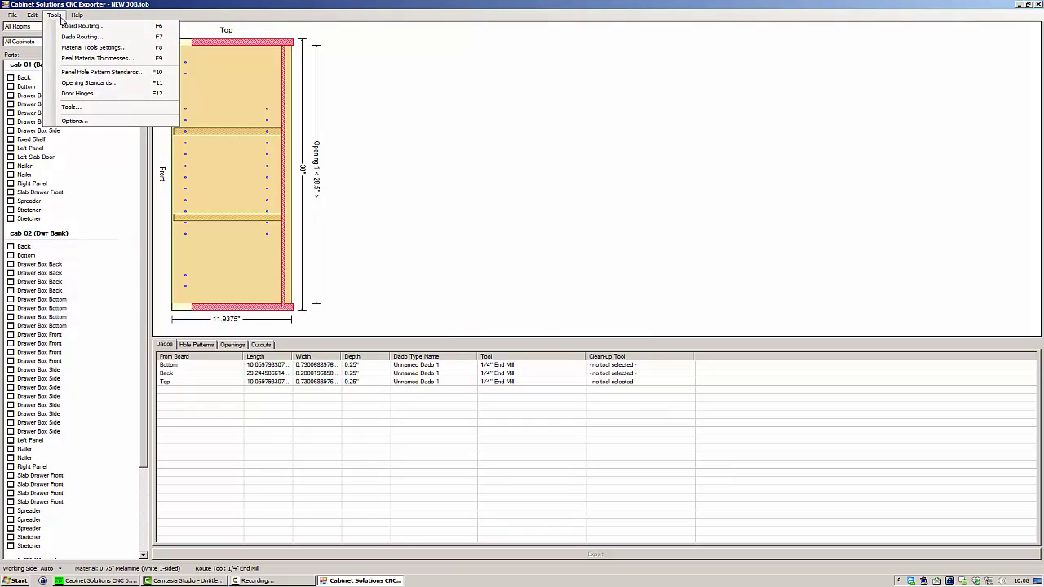
click(62, 49)
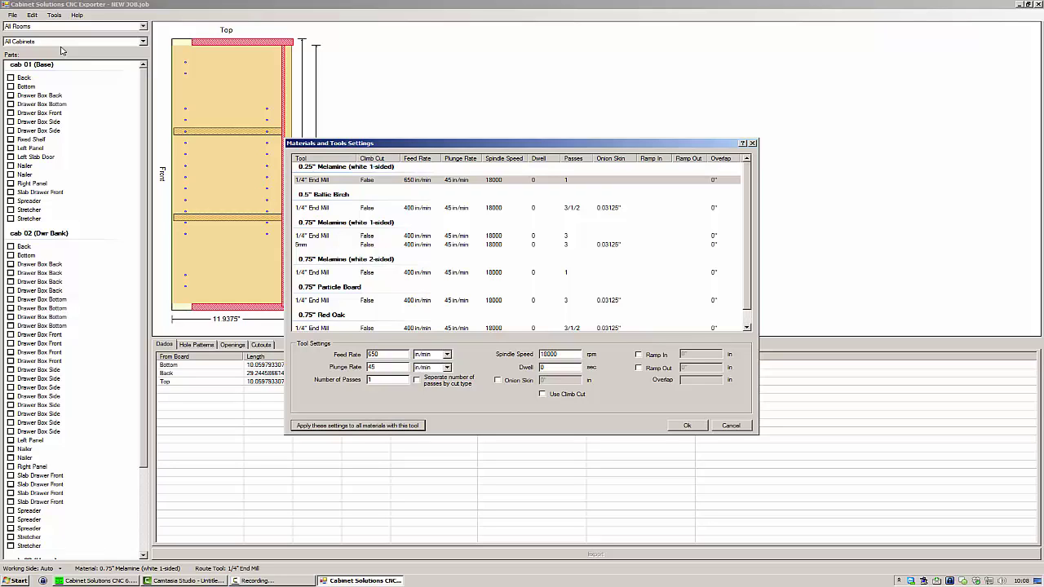
click(686, 425)
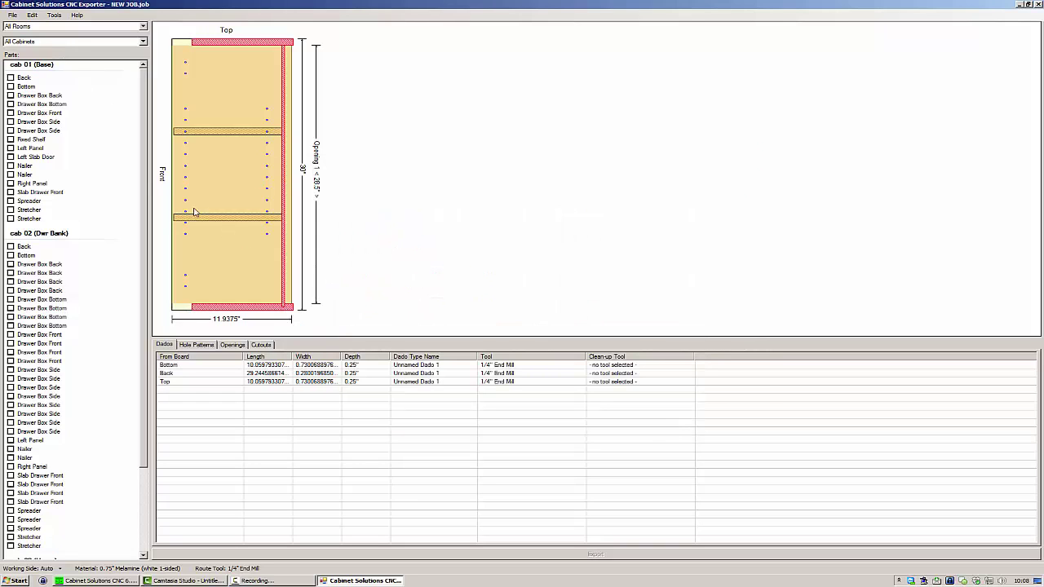
- Select all Bottom, Left Panel and Right Panel parts by part type
click(34, 16)
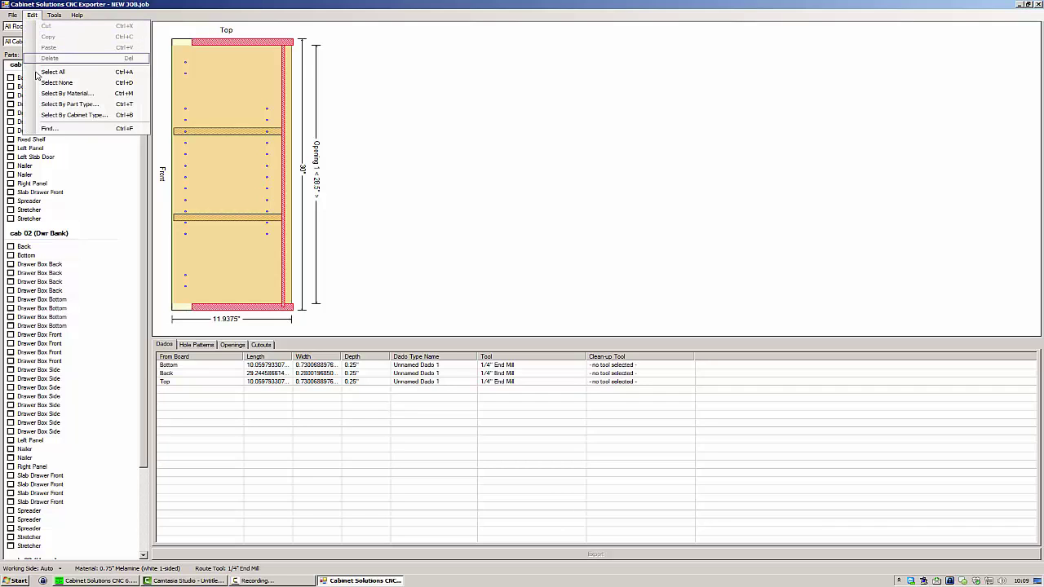
click(40, 105)
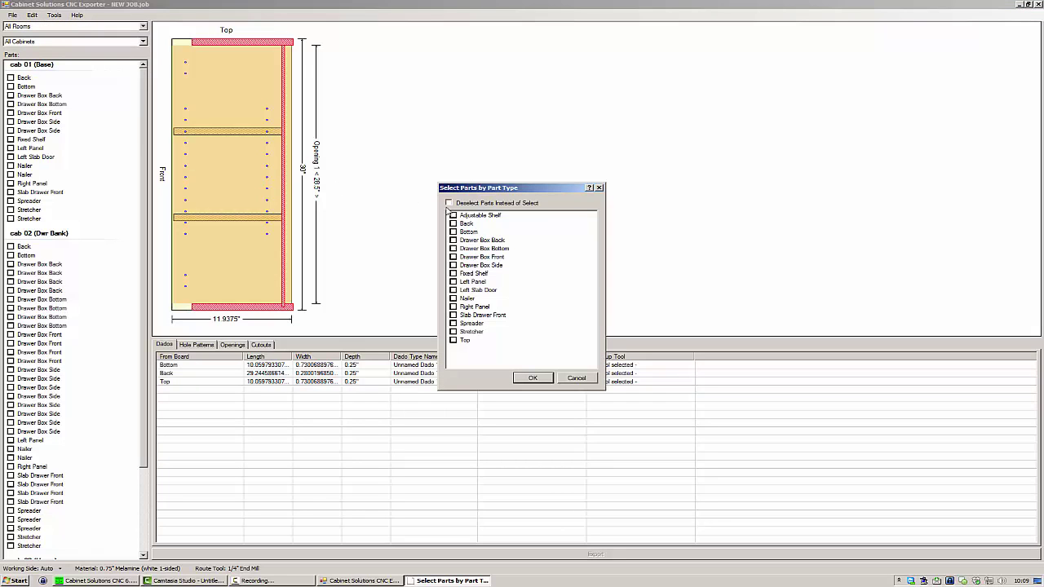
click(454, 232)
click(453, 281)
click(453, 307)
click(532, 379)
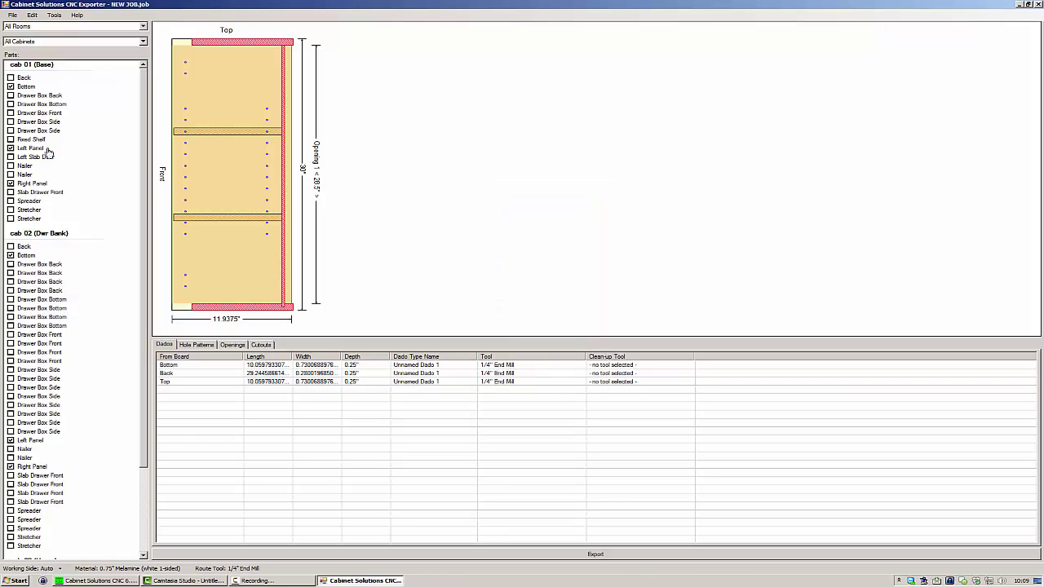
- Export the selected parts and open the Automatic Toolpath Setup in EnRoute
scroll(64, 434, down, 4)
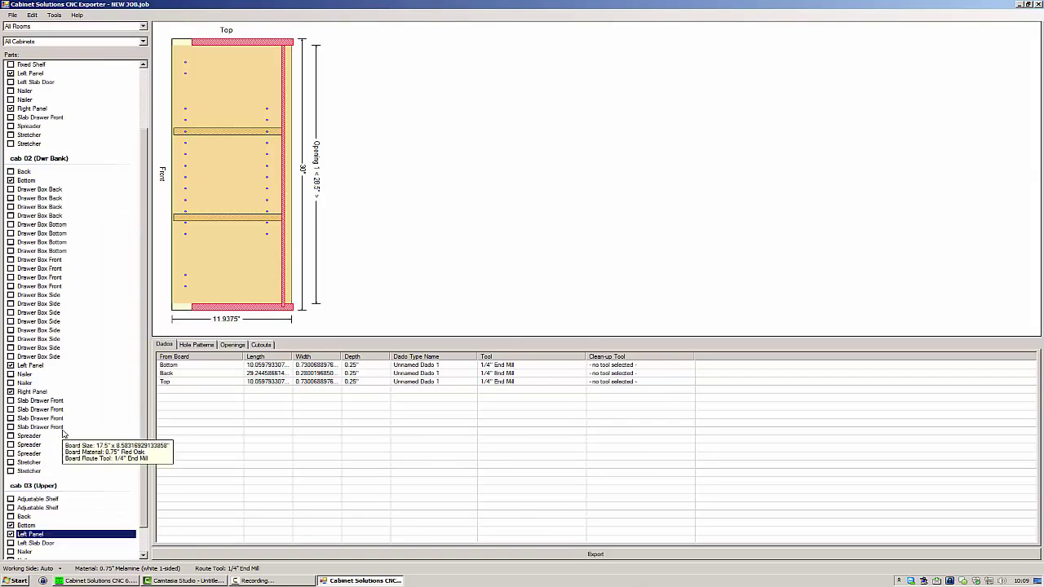
click(364, 555)
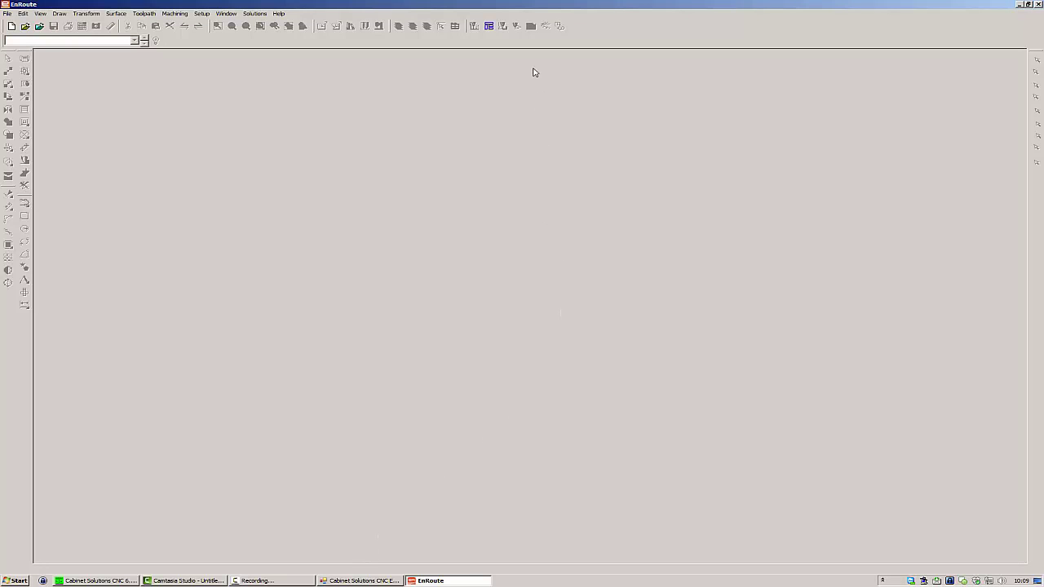
click(489, 26)
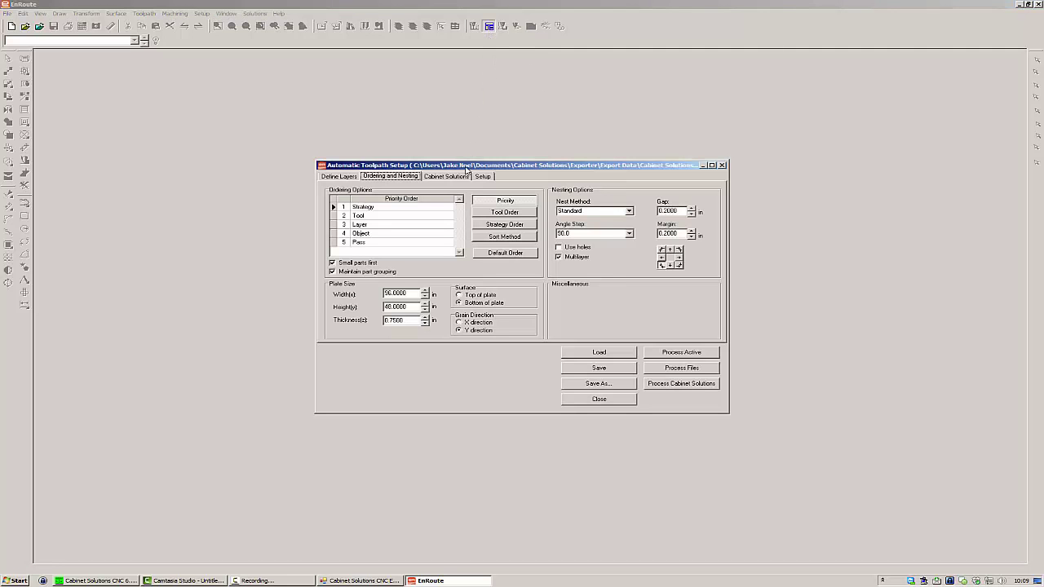
- Add the exported parts list NEW JOB_75cS_CNCList.txt from the Export Data folder to the Cabinet Solutions toolpath setup
click(459, 179)
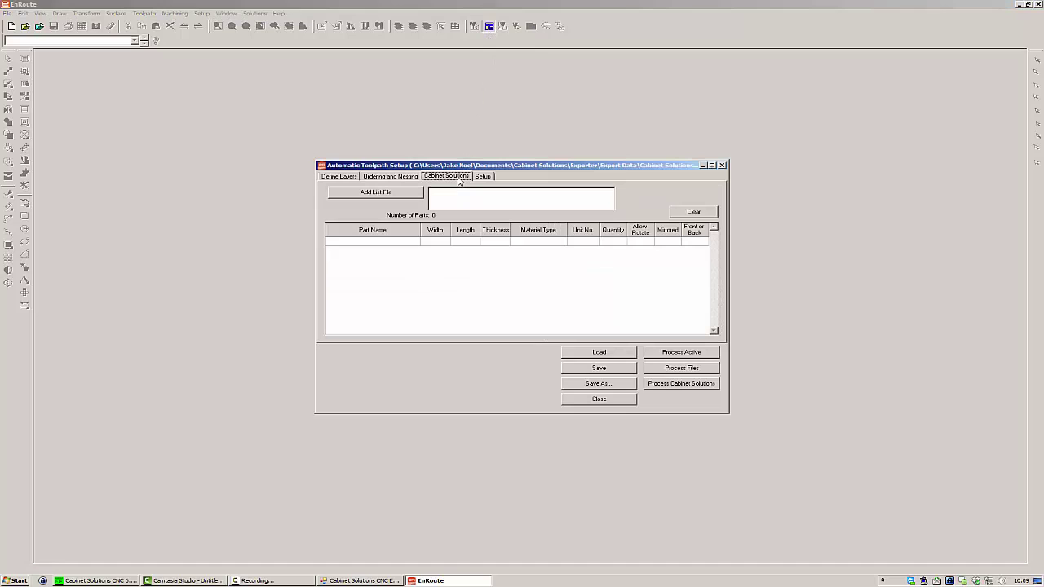
click(390, 197)
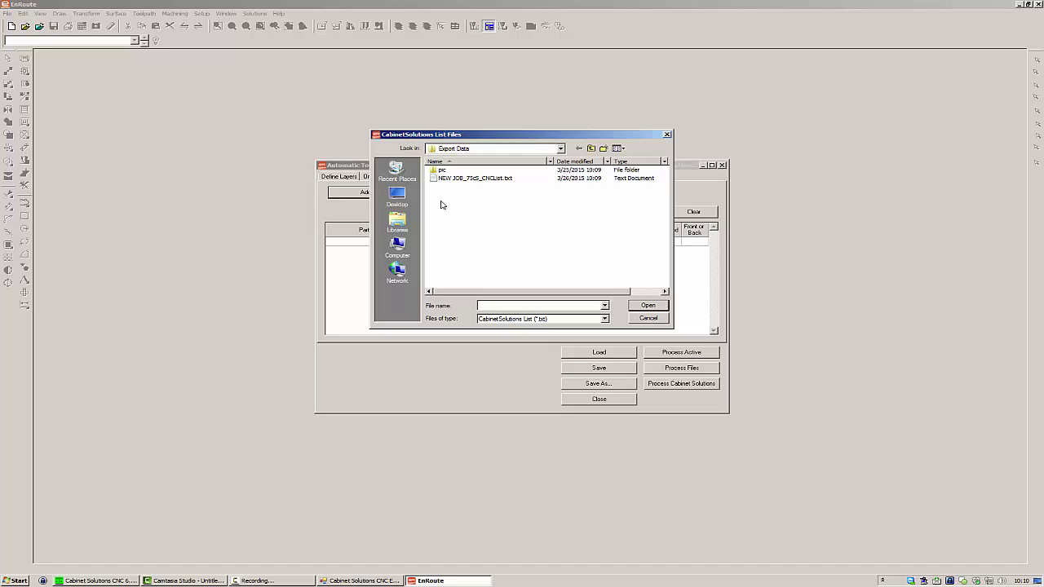
click(447, 179)
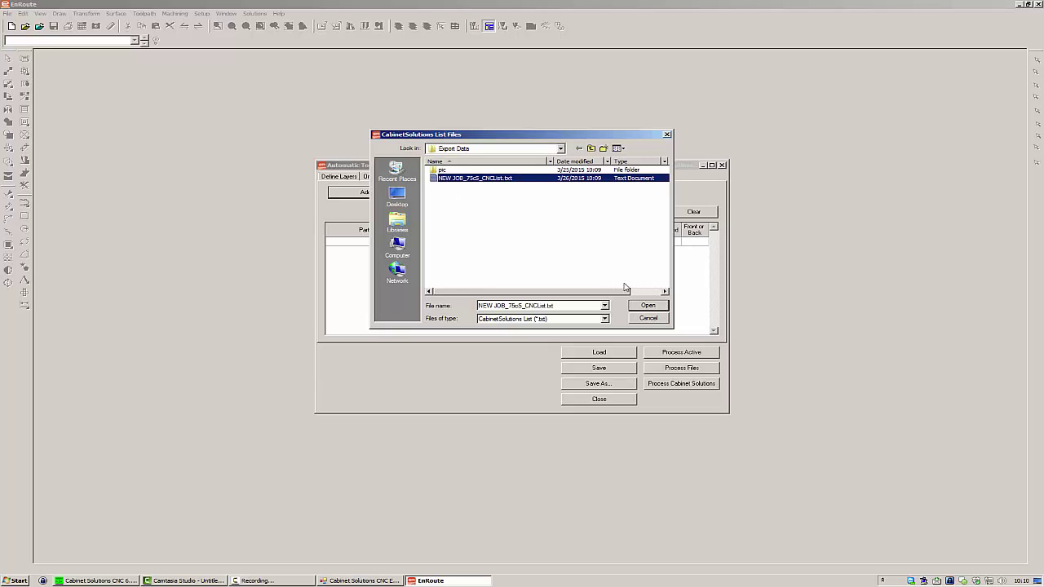
click(647, 307)
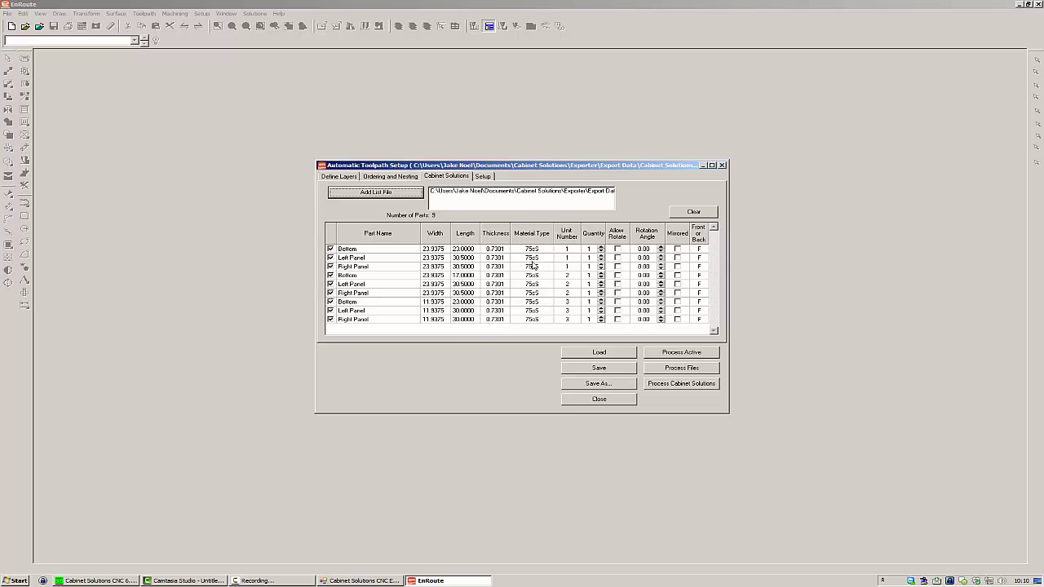
- Process all listed Cabinet Solutions parts into nested, toolpathed sheets and CNC output files, and acknowledge the created files
click(662, 385)
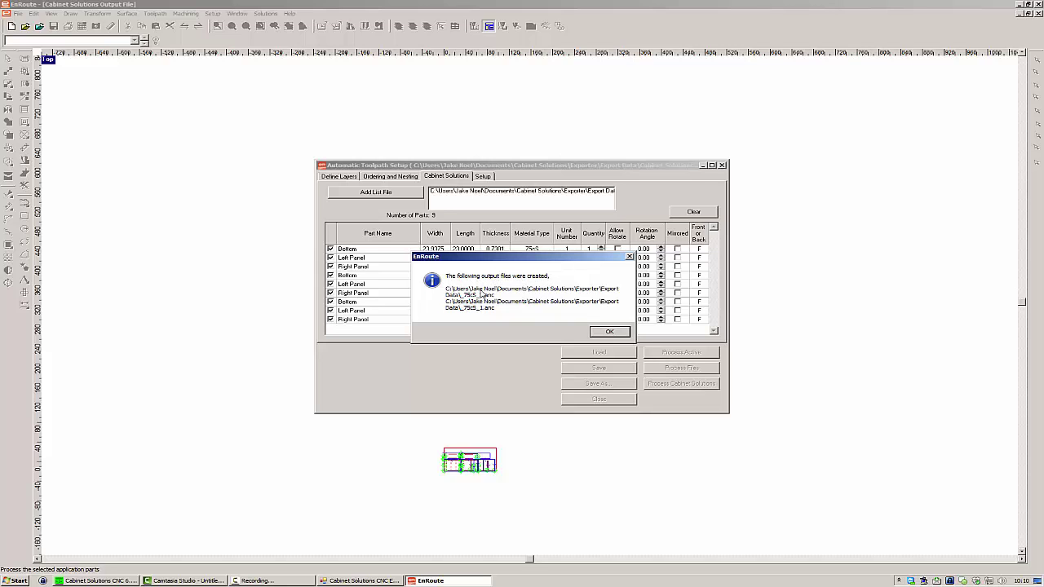
click(620, 335)
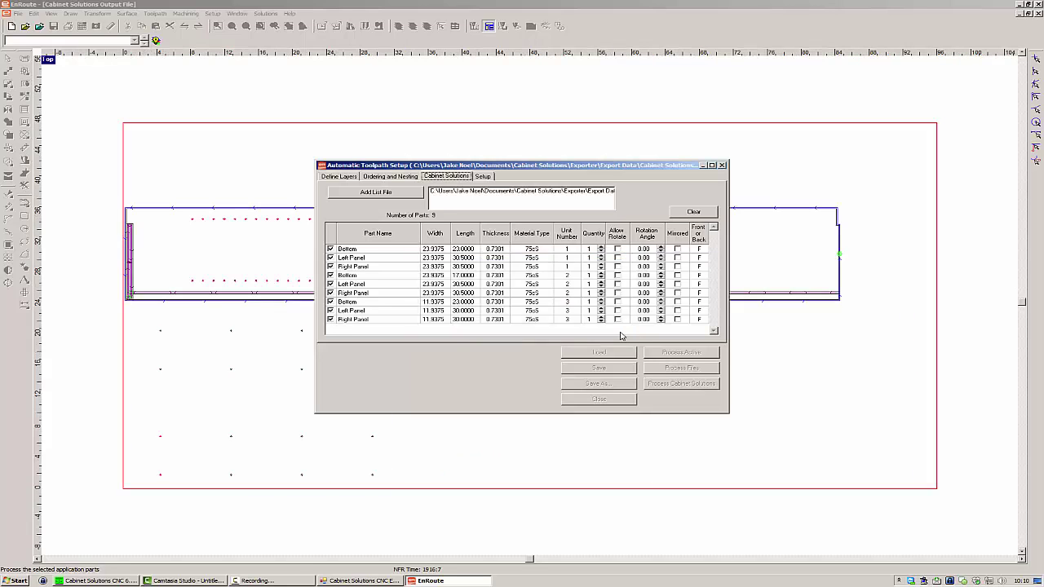